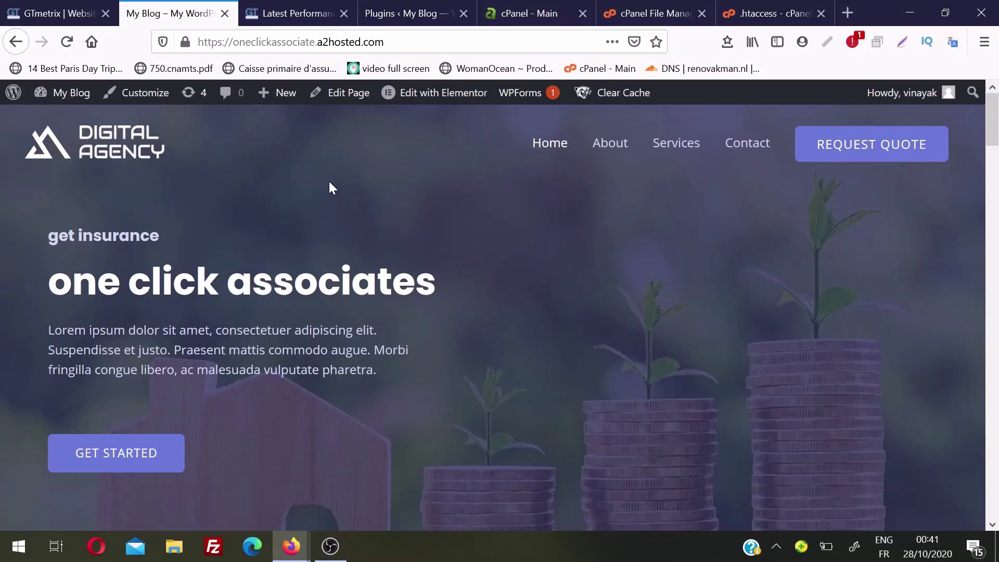
key("ctrl+l")
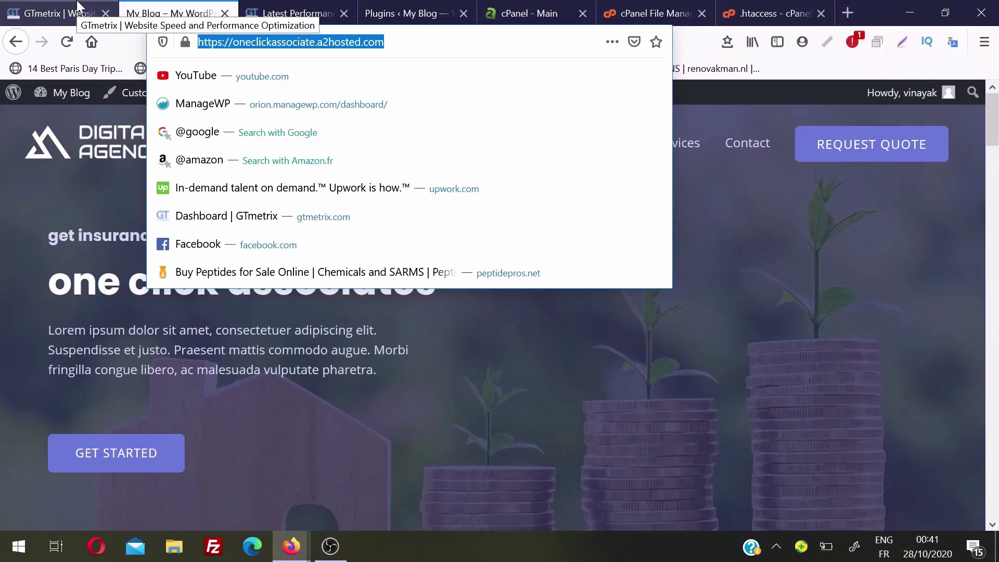
left_click(78, 5)
key("Down")
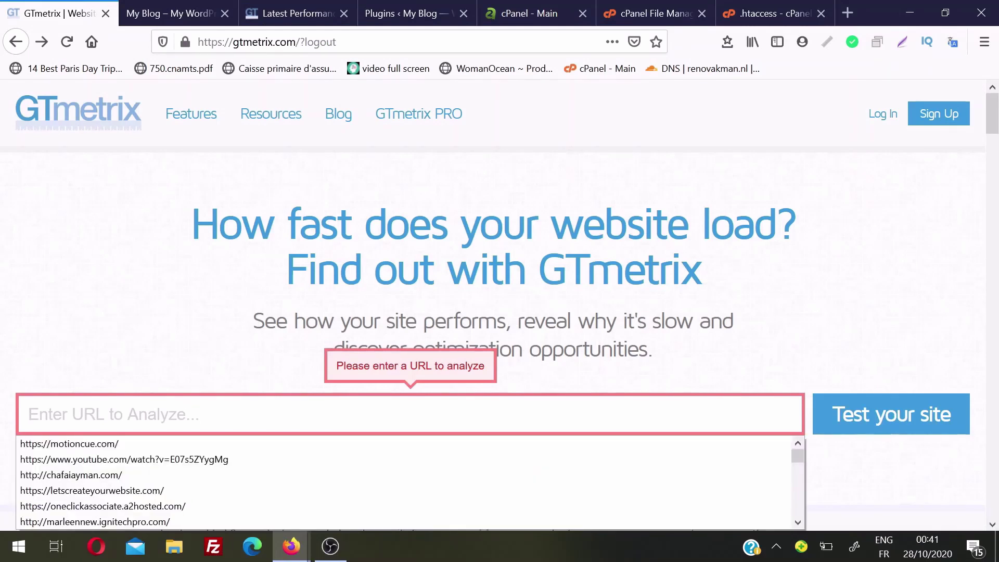
key("Down")
key("Down")
key("Down")
key("Return")
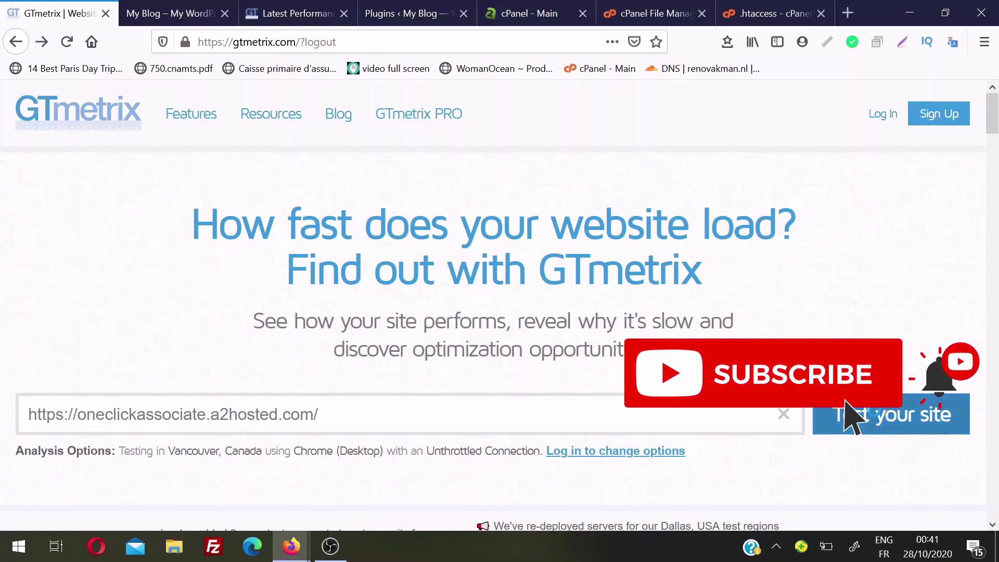
left_click(887, 419)
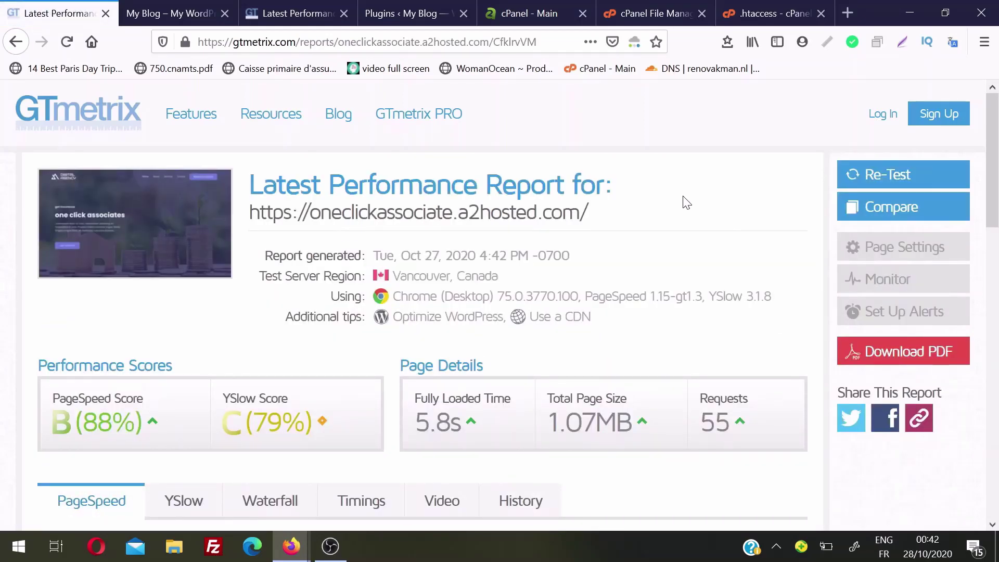
Step: Scroll the report to the PageSpeed recommendations, where Enable compression is graded C (72)
scroll(996, 216, "down", 3)
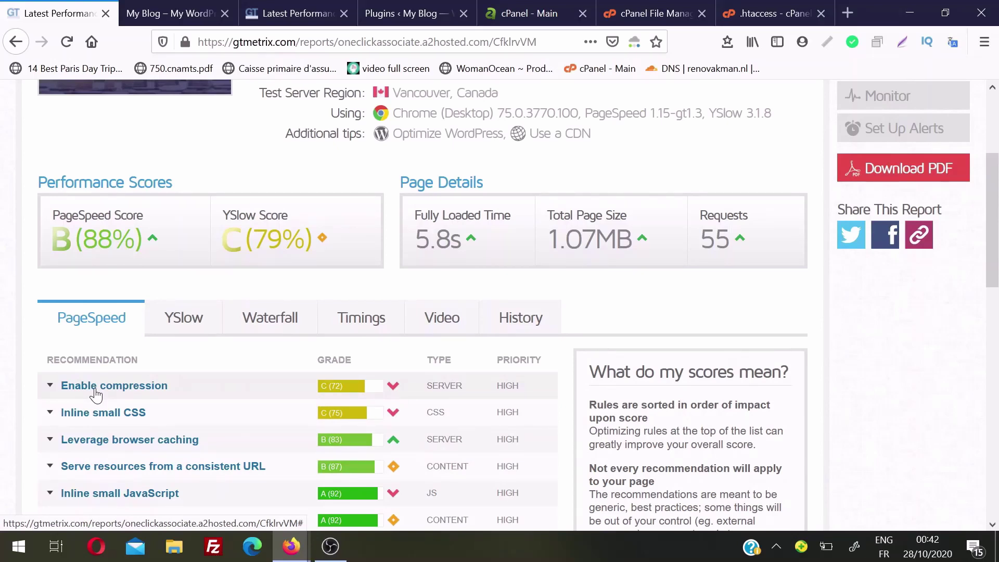
left_click_drag(996, 226, 997, 231)
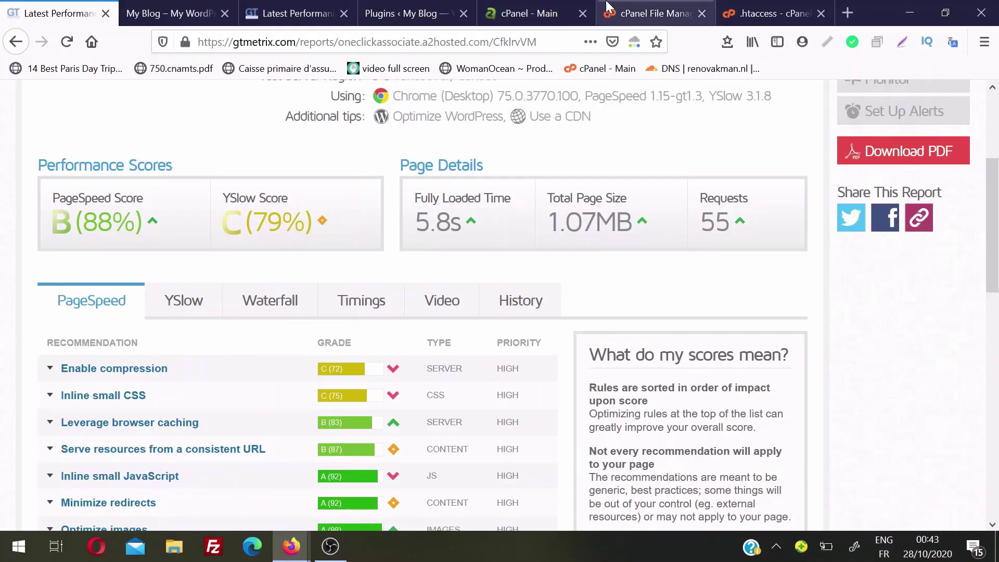
Step: Open public_html in cPanel File Manager with Show Hidden Files enabled to reveal .htaccess
left_click(635, 7)
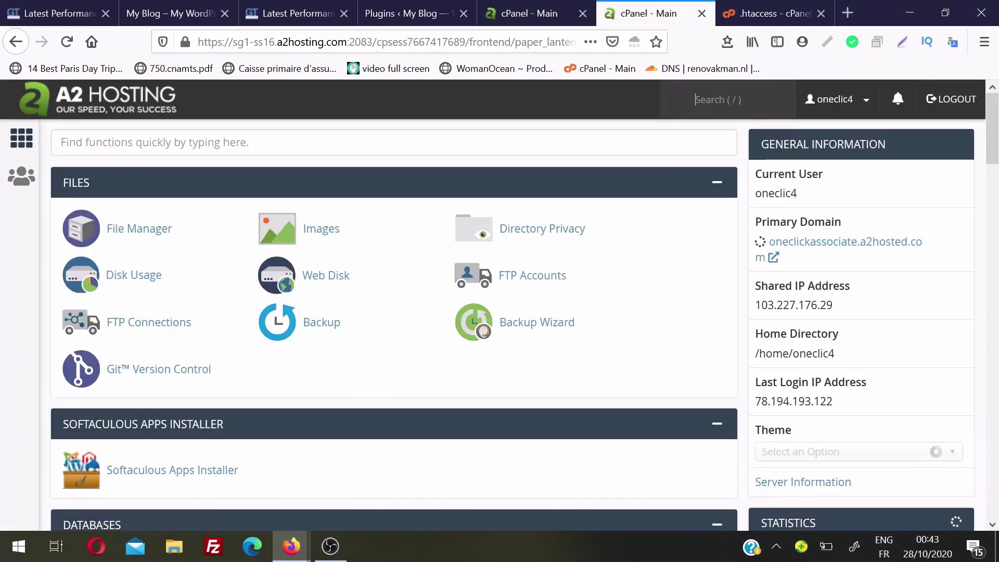
left_click(138, 227)
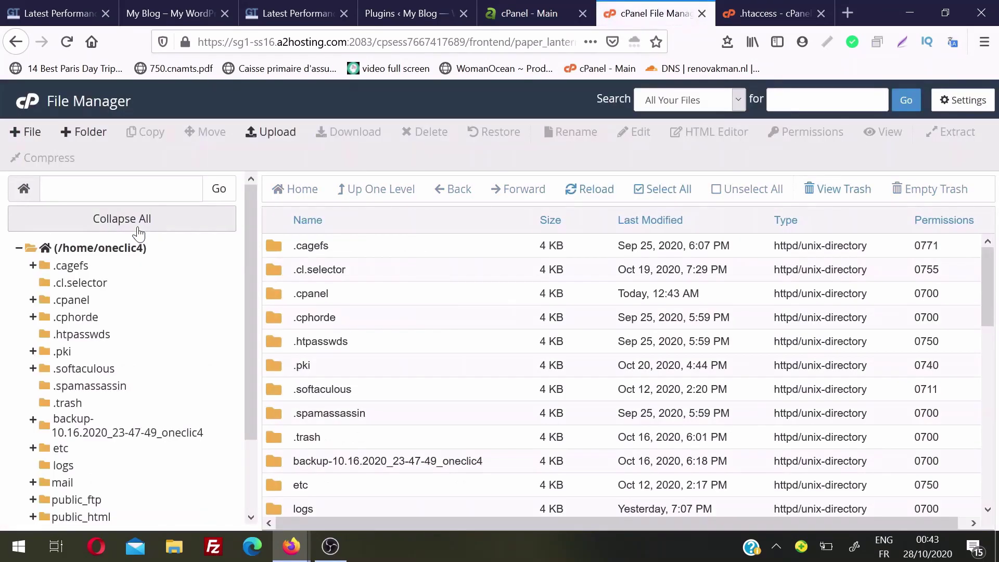
scroll(988, 269, "down", 2)
left_click_drag(989, 269, 991, 318)
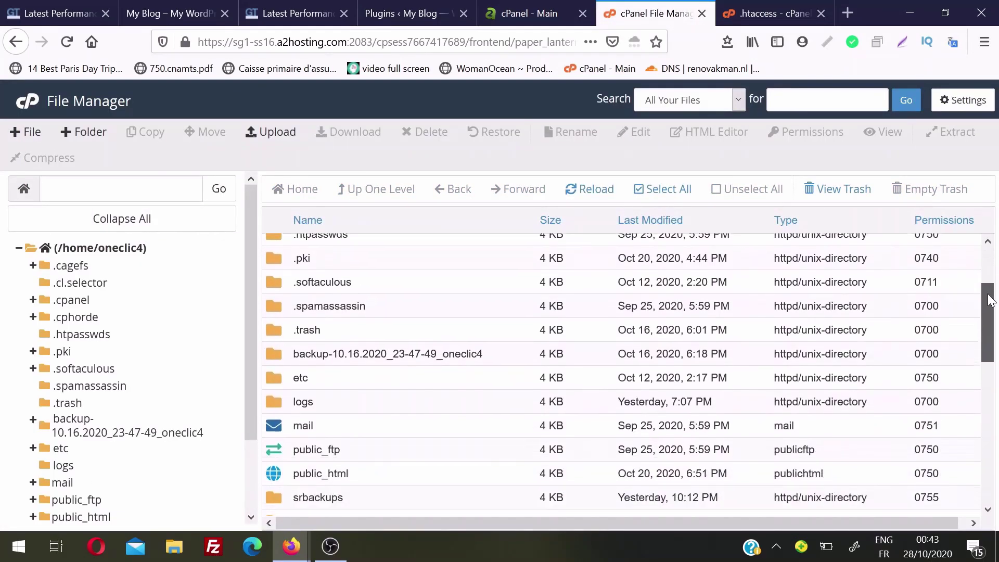
double_click(367, 414)
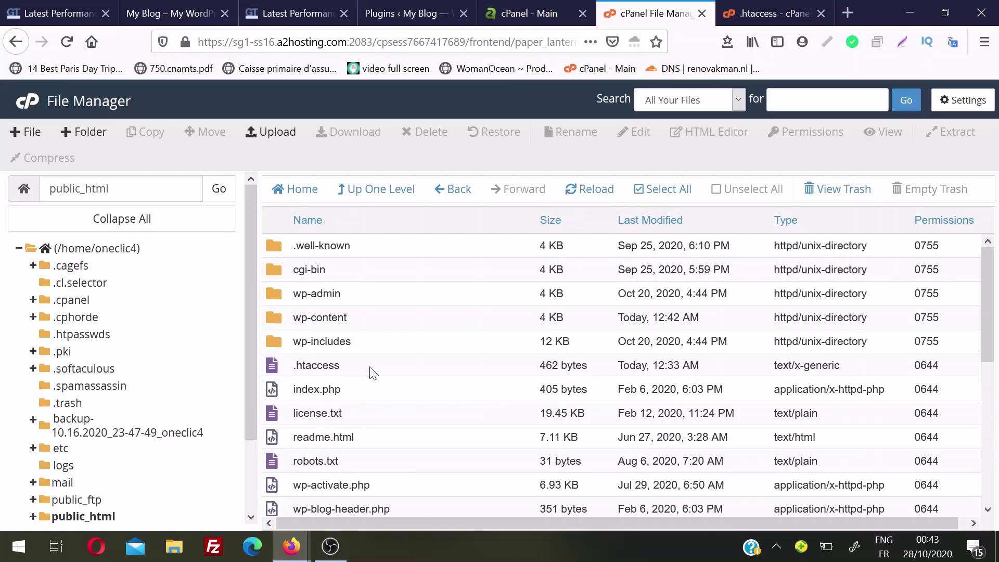
left_click(956, 104)
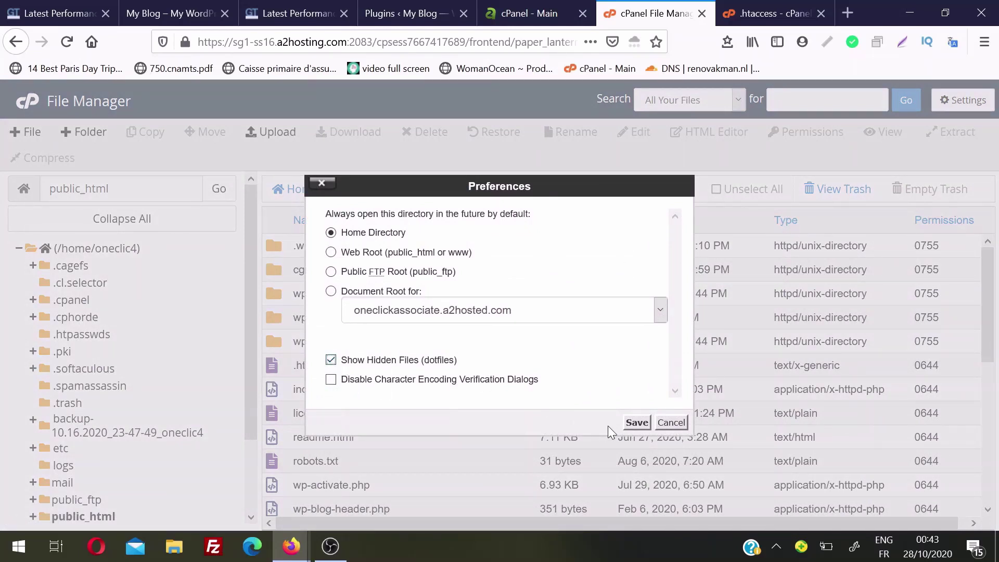
left_click(636, 423)
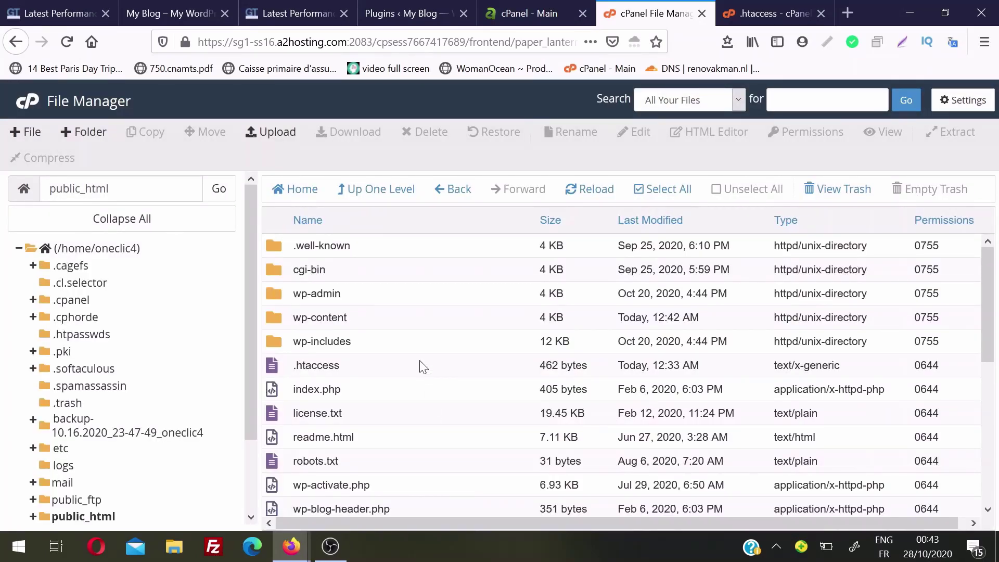
Step: Open .htaccess in the File Manager editor and copy the mod_deflate code from Notepad++
right_click(352, 371)
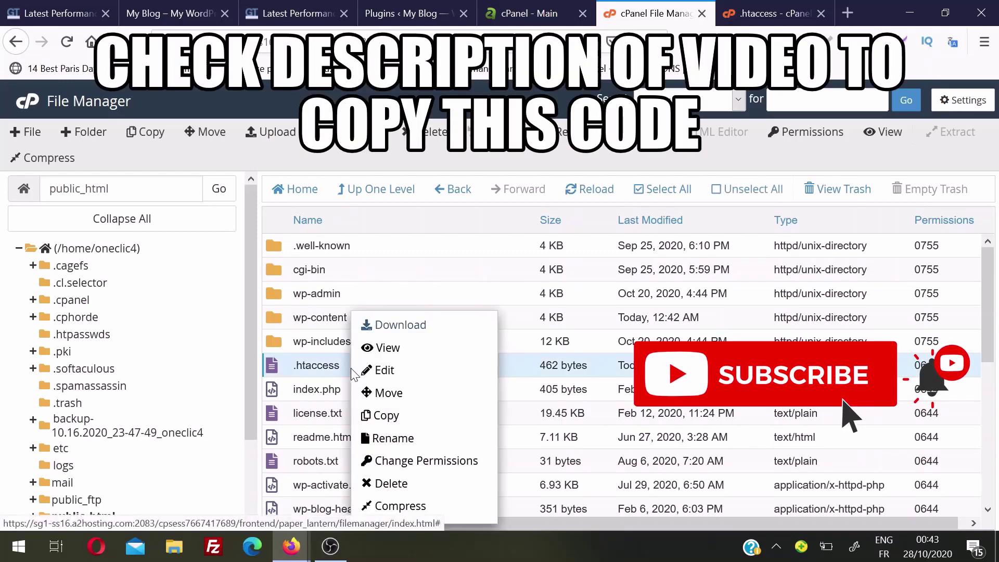
left_click(384, 371)
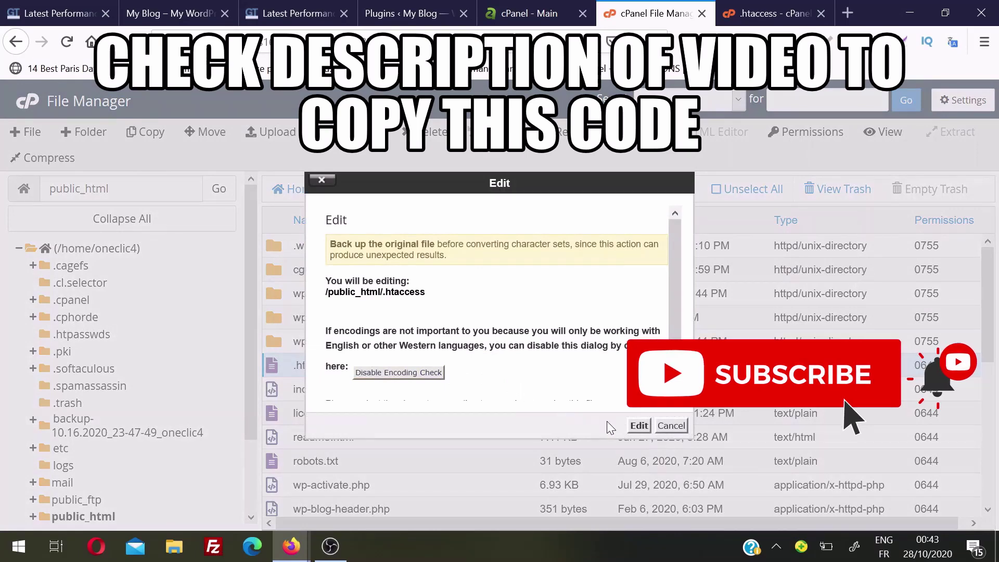
left_click(637, 427)
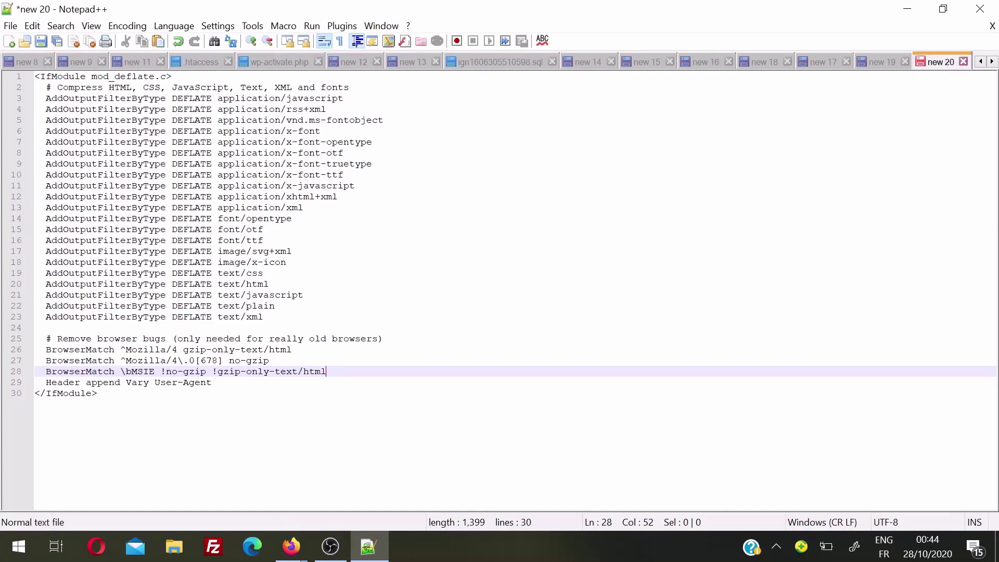
key("ctrl+a")
key("ctrl+c")
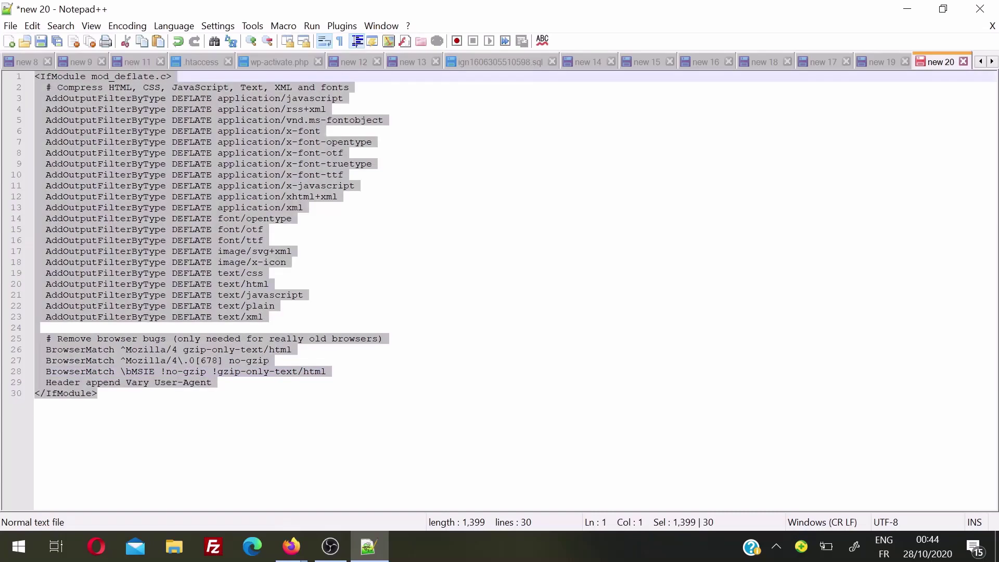
key("alt+Tab")
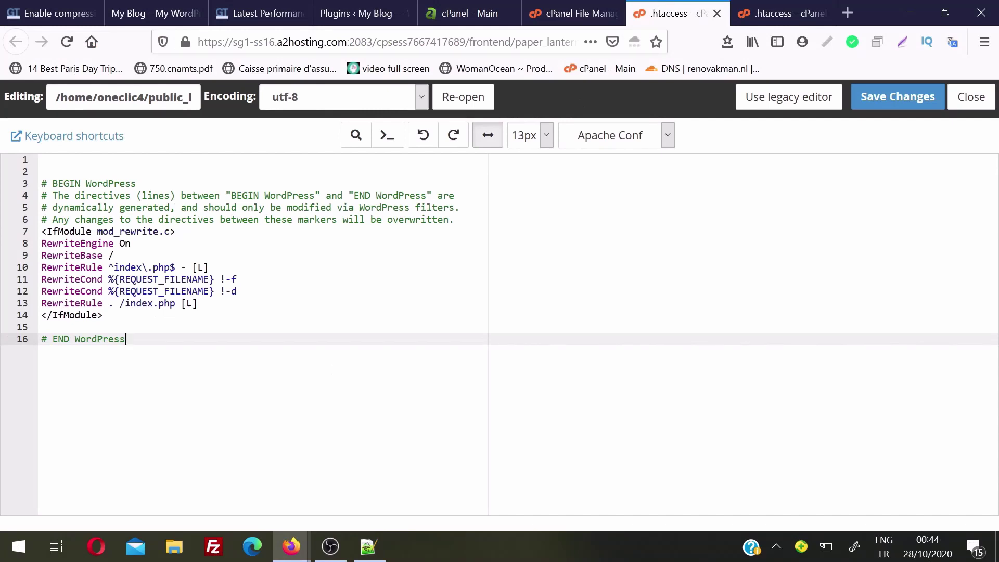
Step: Paste the mod_deflate block below # END WordPress in .htaccess and save the file
key("Return")
key("Return")
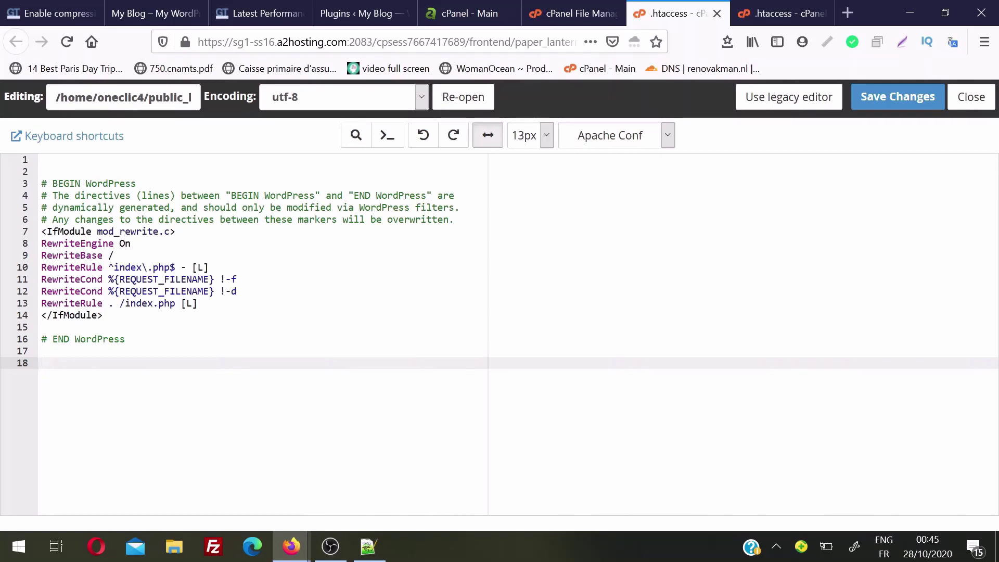
key("ctrl+v")
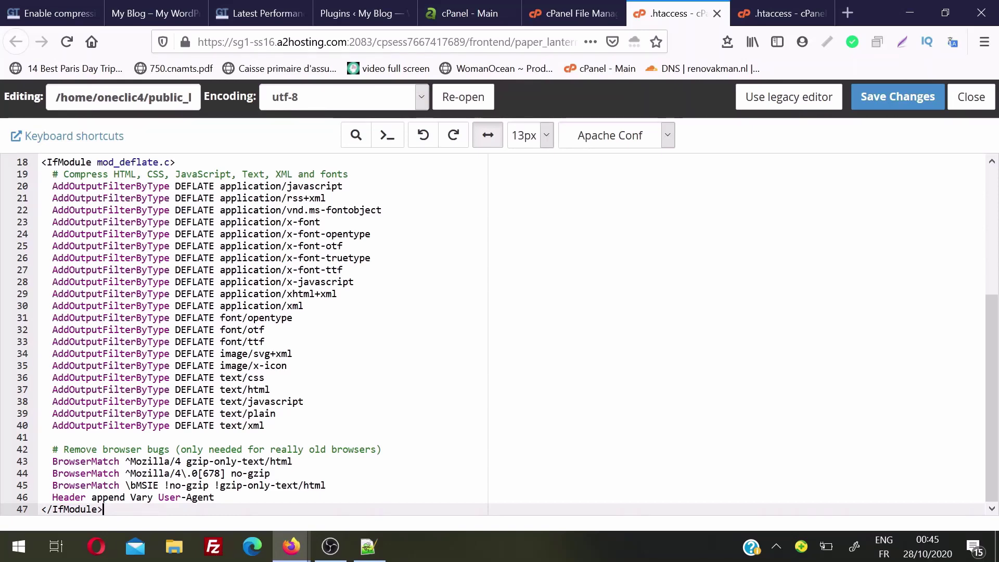
left_click(875, 99)
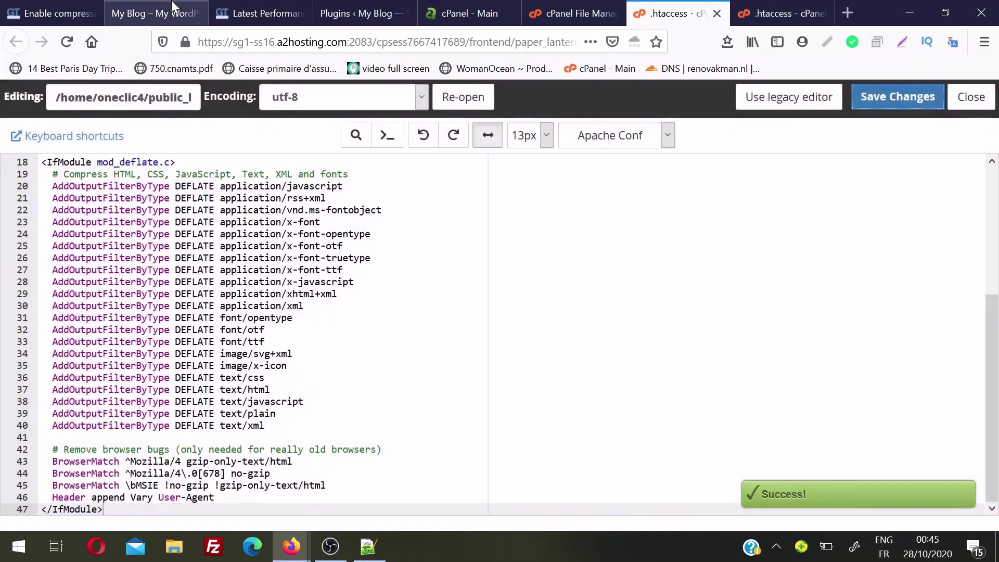
left_click(52, 13)
Step: Re-run the GTmetrix test and expand Enable compression to confirm it now scores 100%
scroll(919, 179, "up", 3)
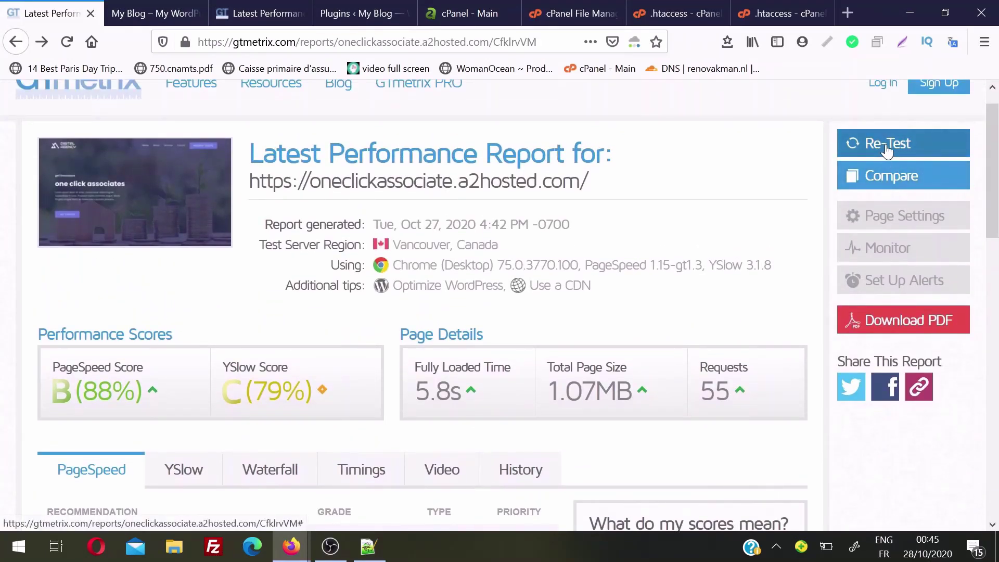
left_click(887, 146)
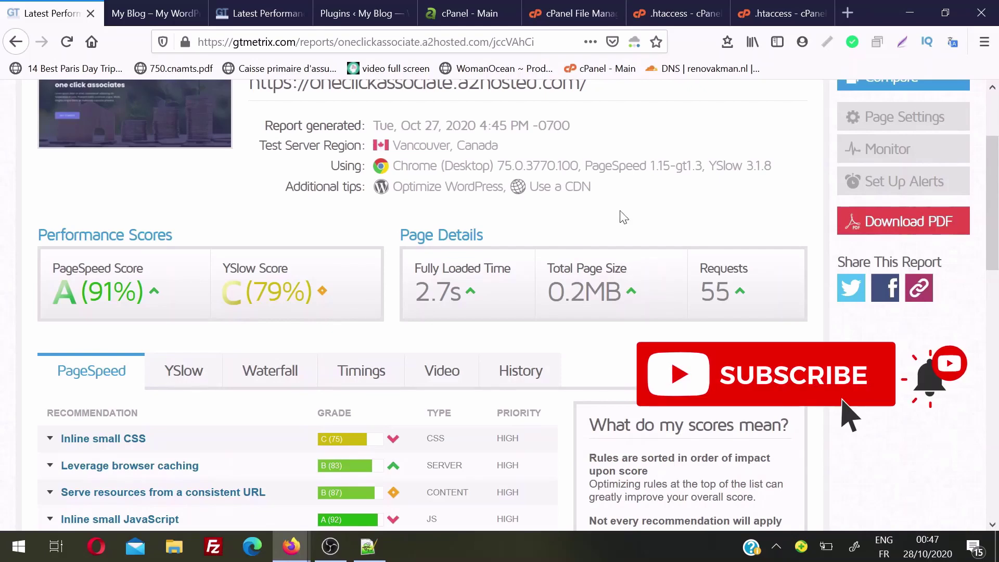
scroll(519, 305, "down", 1)
scroll(152, 441, "down", 3)
scroll(153, 441, "down", 2)
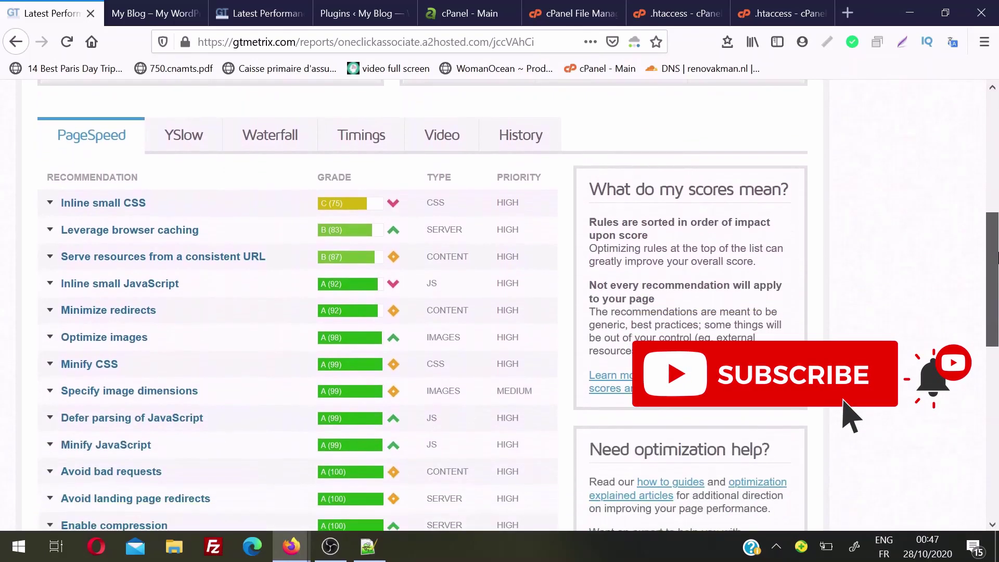
scroll(153, 441, "down", 2)
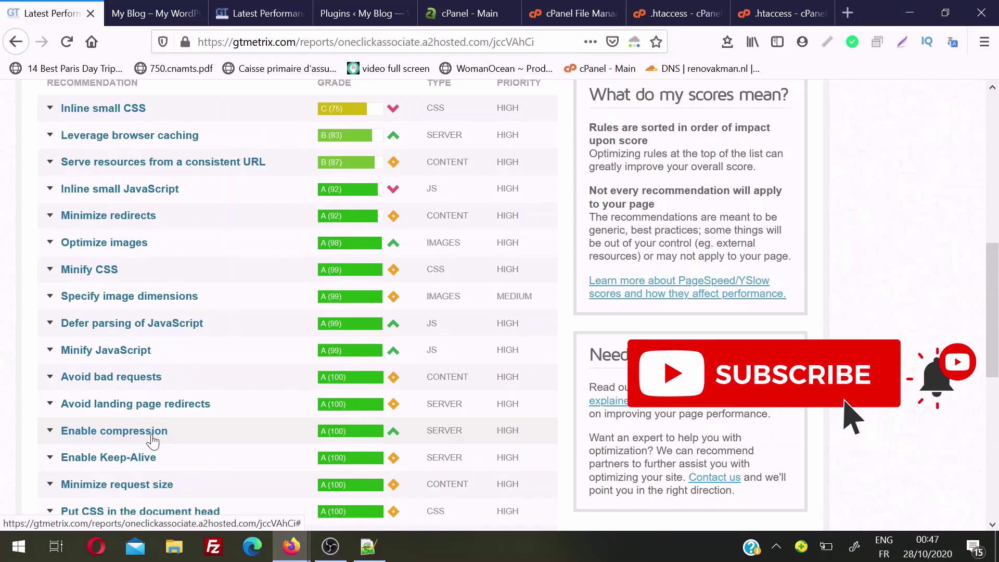
left_click(152, 441)
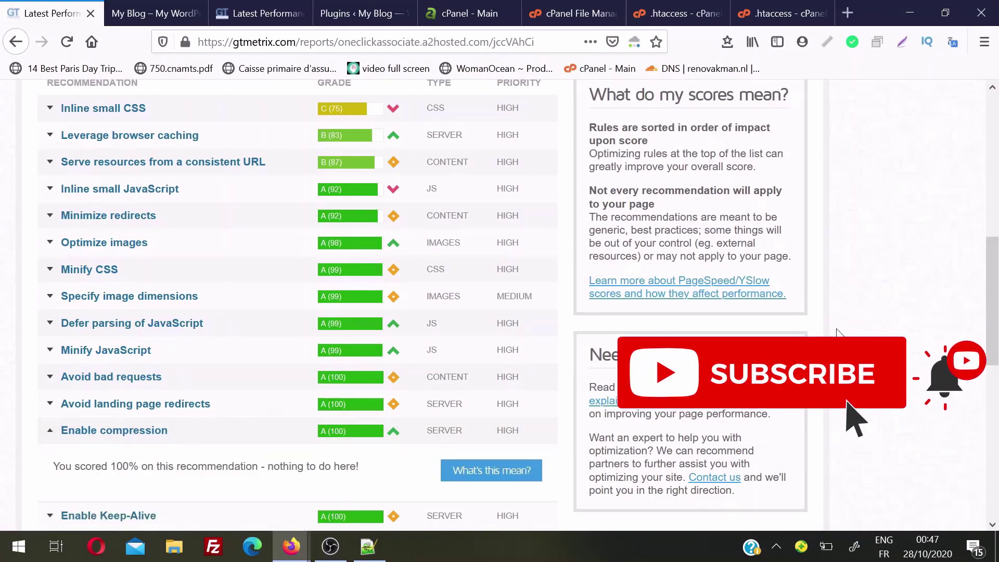
left_click_drag(997, 318, 997, 286)
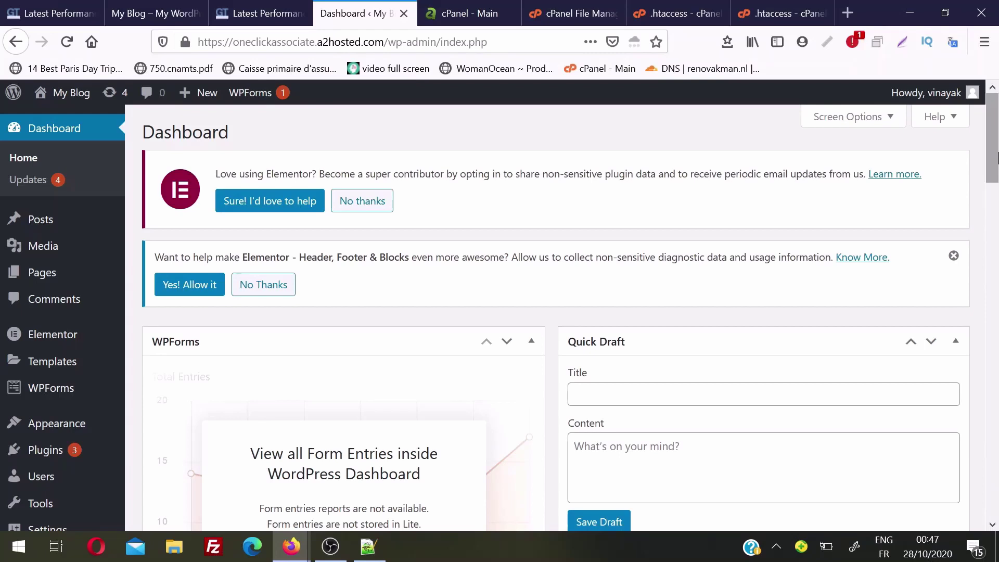
Step: Search for 'wp fastest cache', then install and activate the WP Fastest Cache plugin
scroll(996, 156, "down", 4)
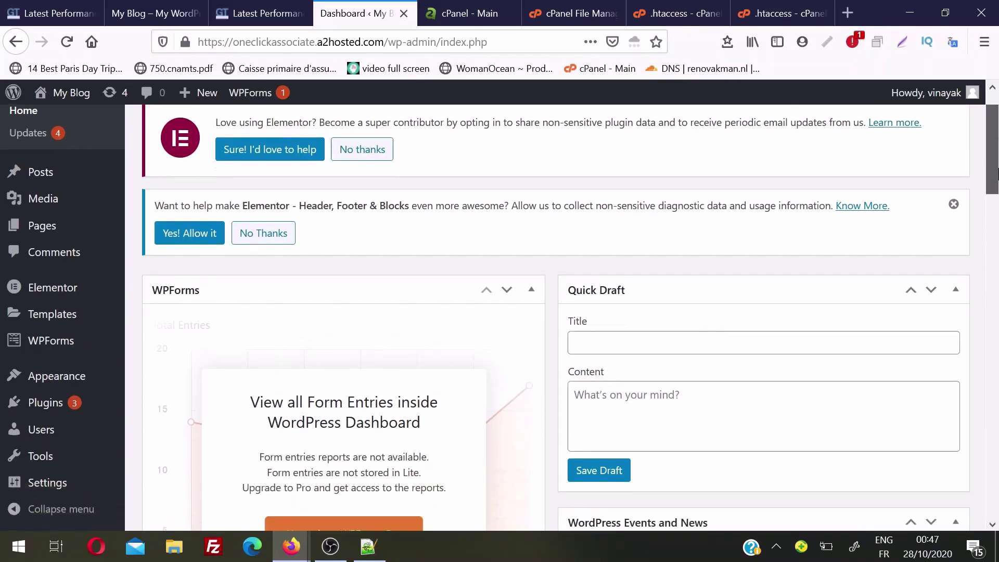
mouse_move(45, 403)
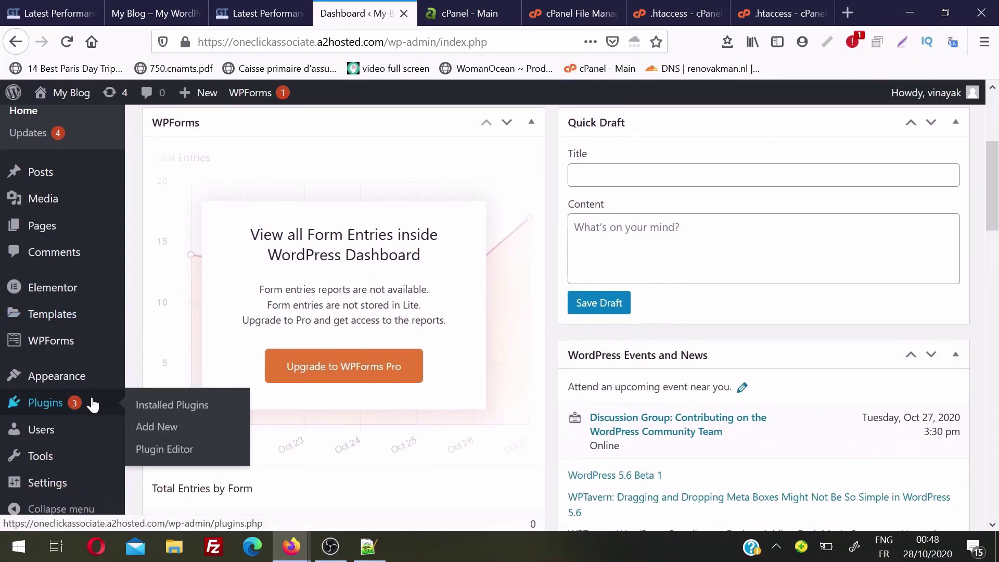
left_click(157, 428)
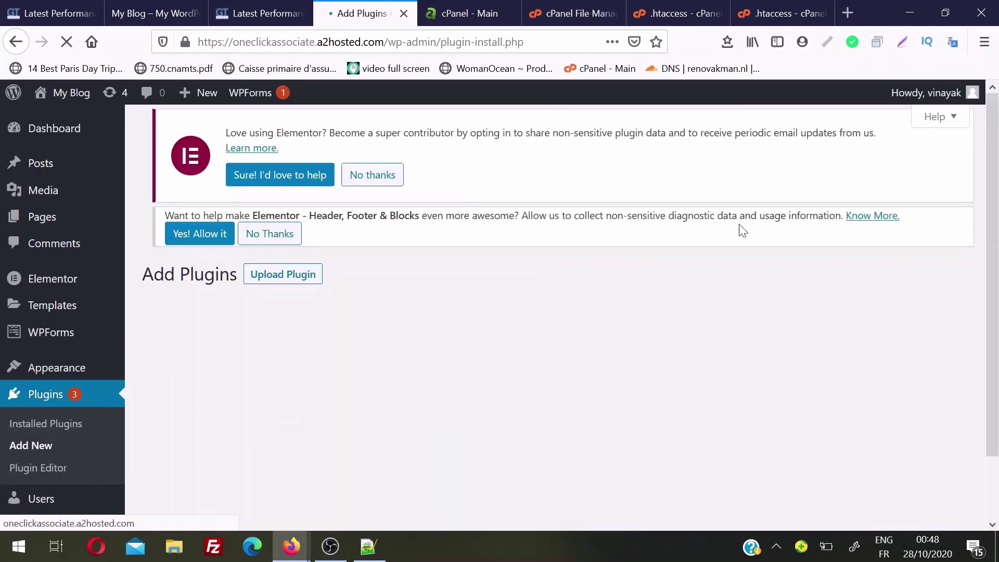
type("wp fastest")
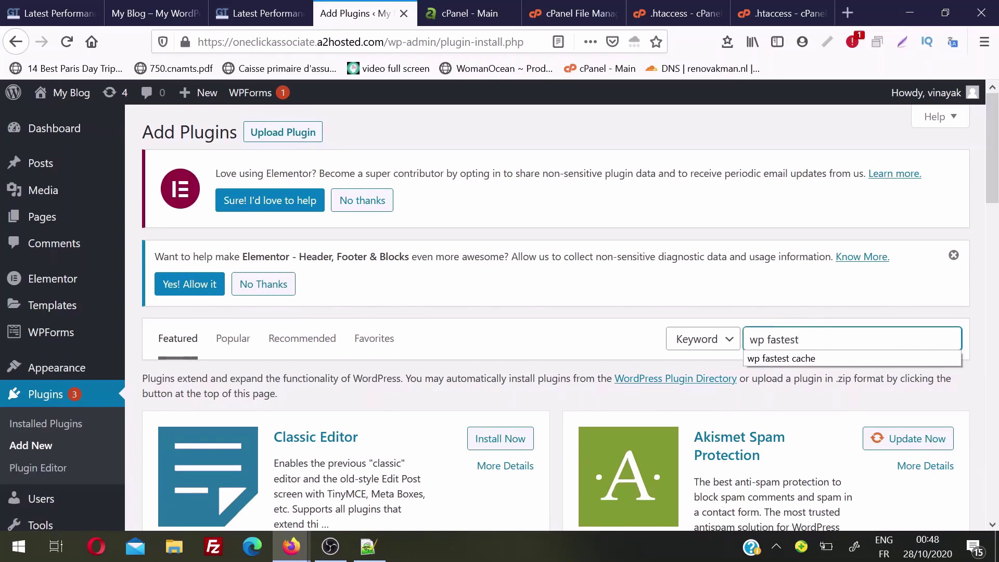
key("Down")
key("Return")
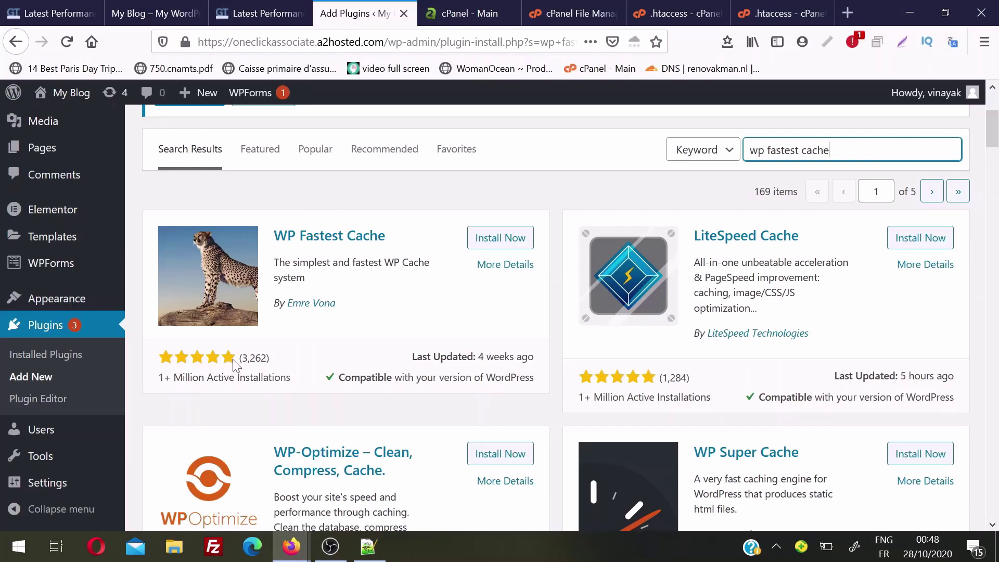
left_click(498, 240)
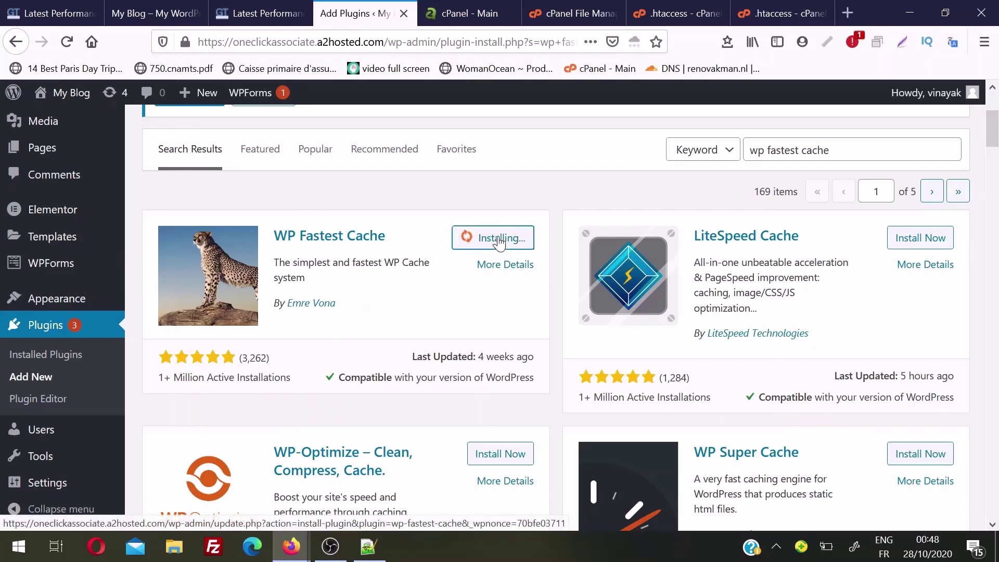
left_click(498, 240)
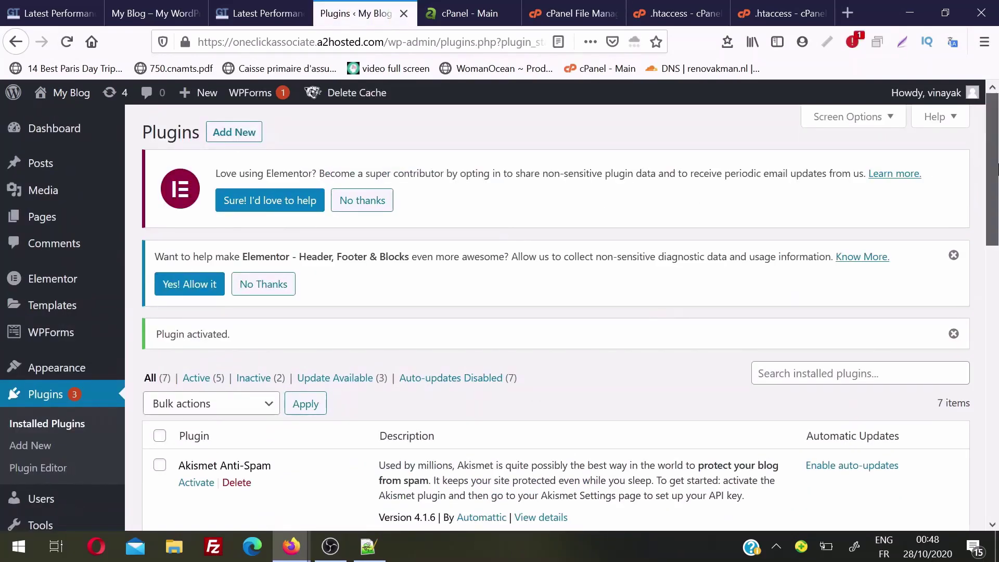
scroll(208, 320, "down", 5)
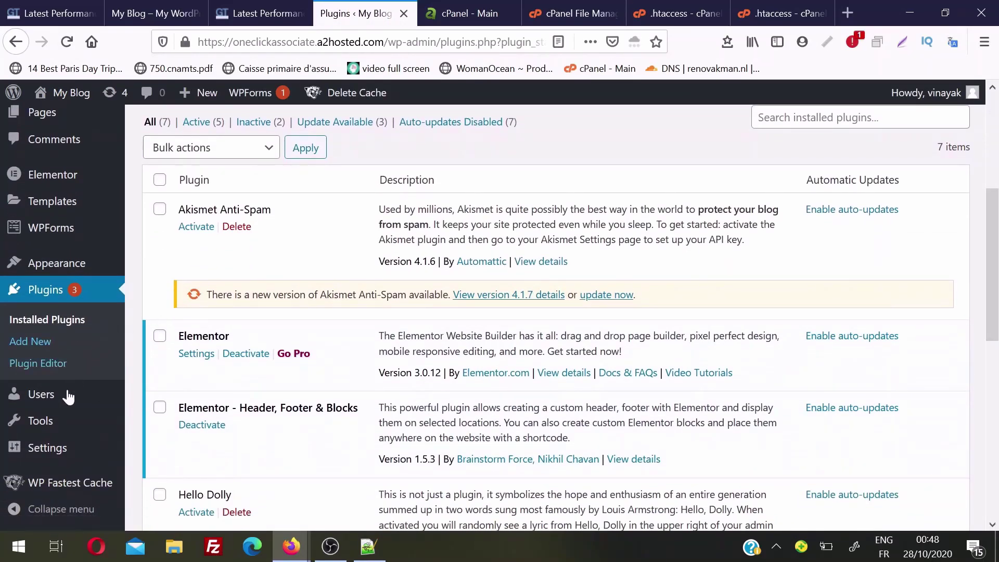
left_click(68, 489)
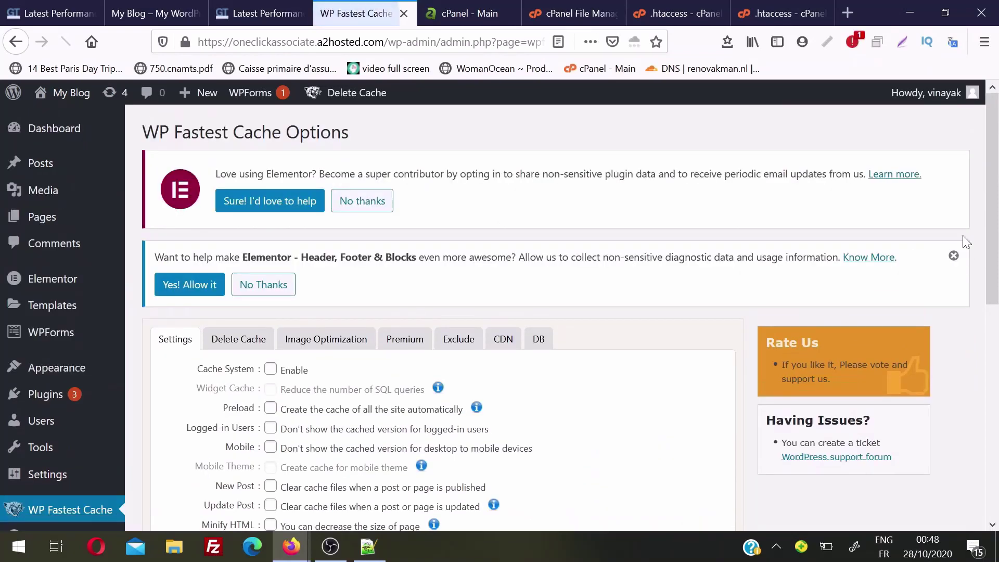
Step: Enable Gzip in the WP Fastest Cache options and submit the settings
scroll(996, 214, "down", 1)
left_click_drag(996, 214, 996, 236)
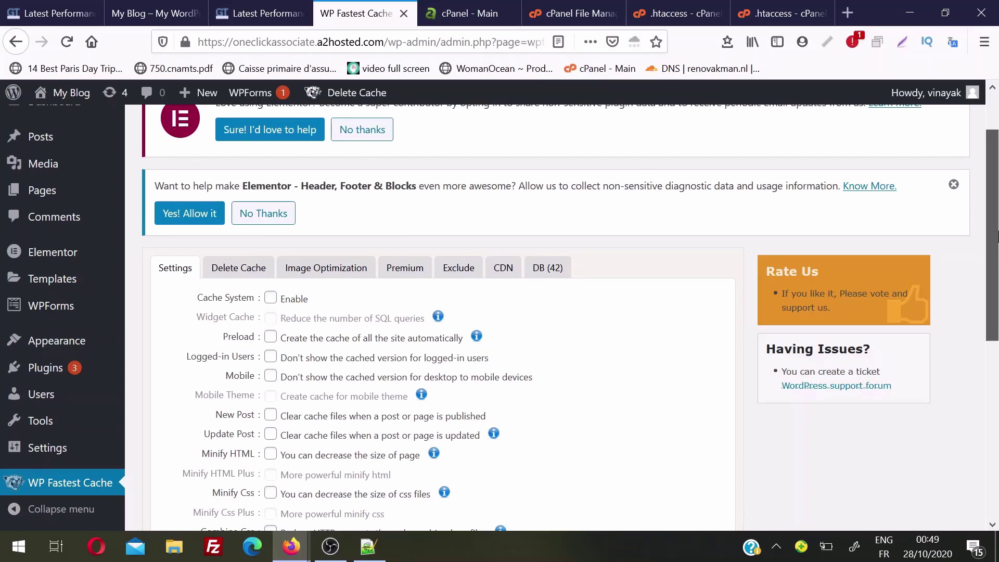
left_click_drag(997, 236, 997, 265)
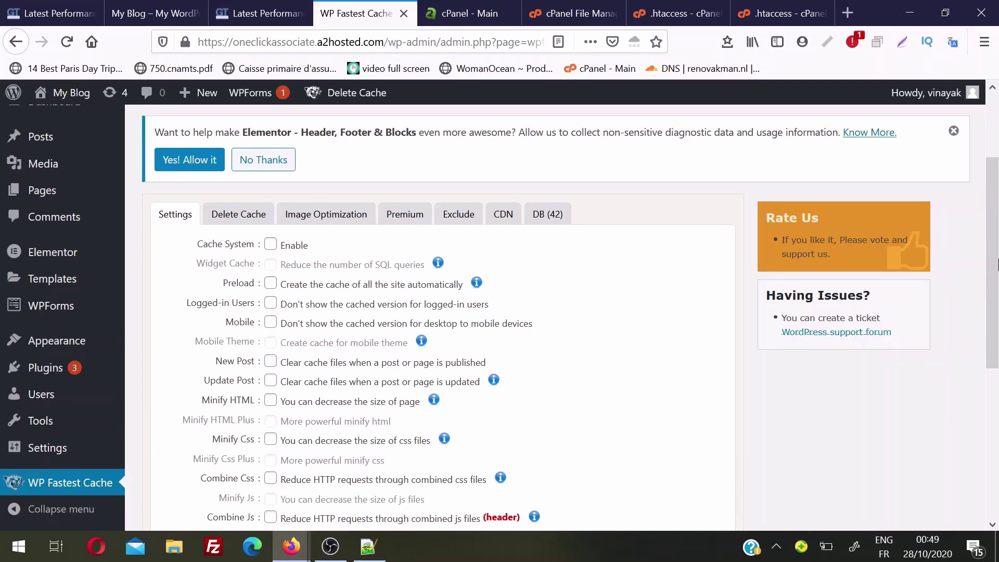
left_click_drag(997, 264, 997, 368)
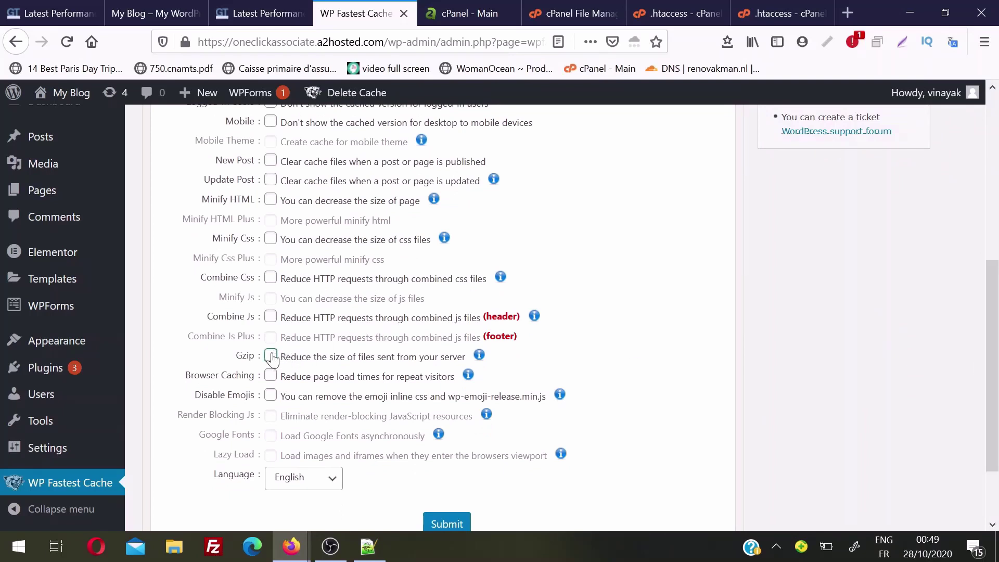
left_click(271, 357)
left_click(444, 523)
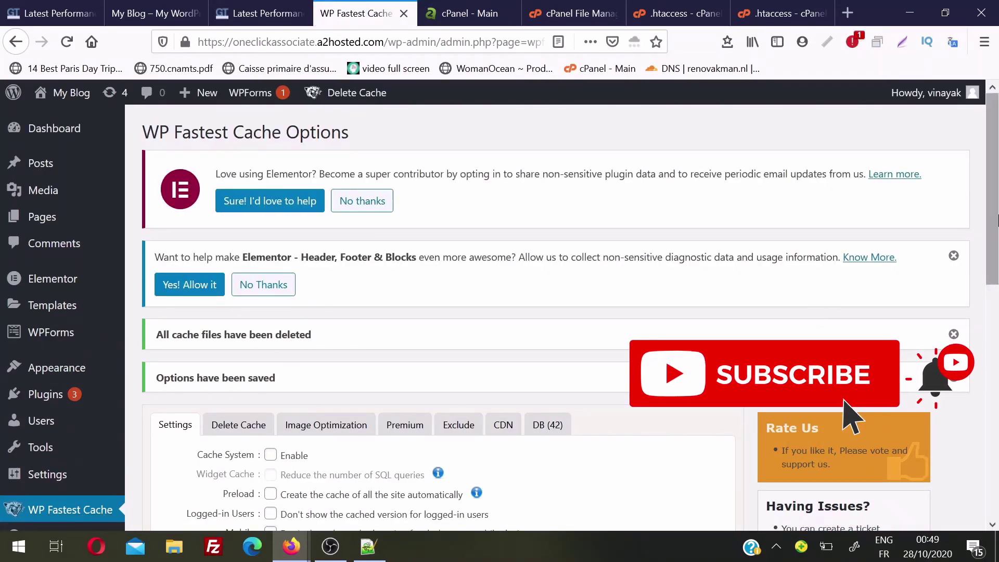
left_click(676, 13)
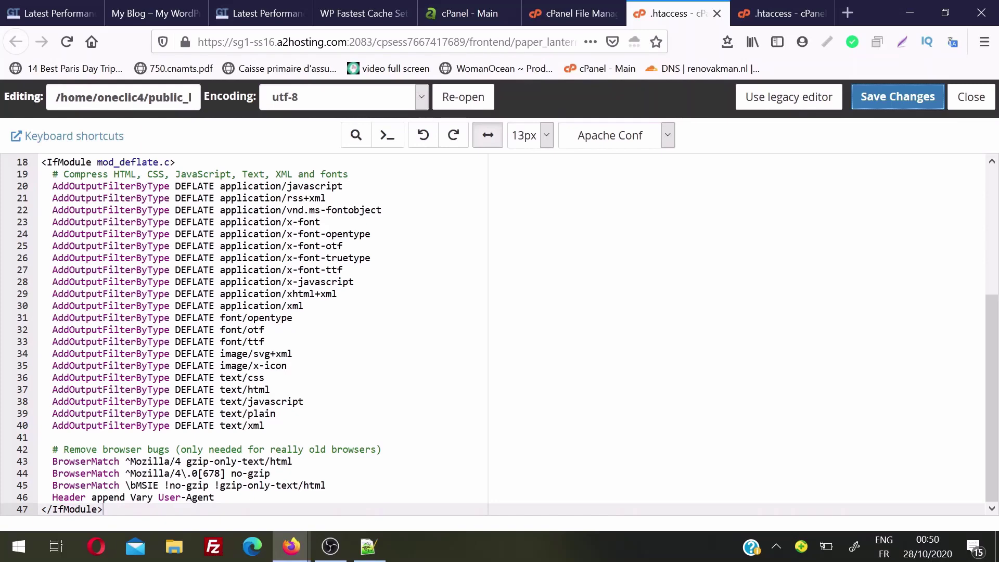
Step: Show the top of the latest GTmetrix report: PageSpeed A (91%), 2.7s load
left_click(60, 8)
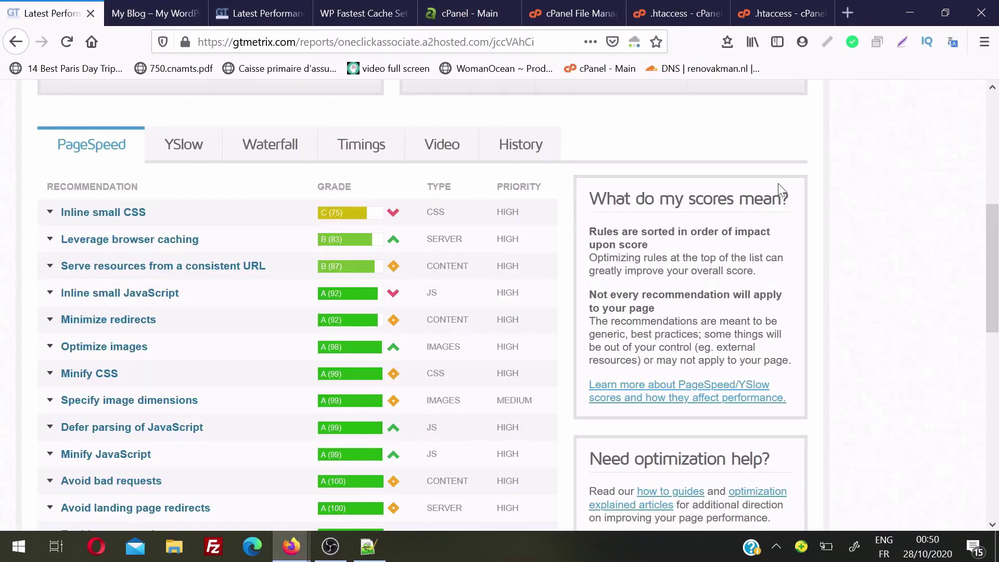
scroll(996, 226, "up", 3)
left_click_drag(995, 226, 995, 211)
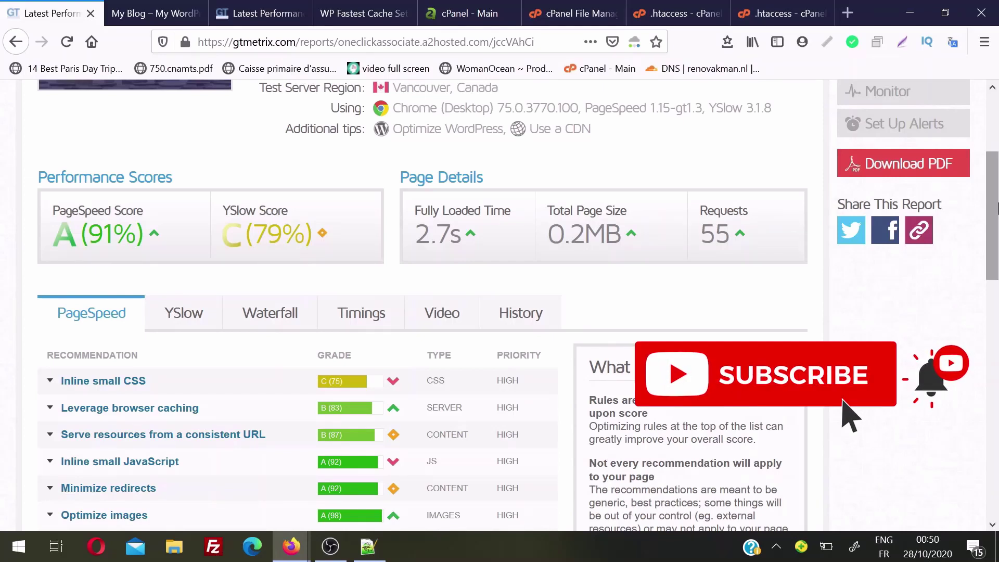
left_click_drag(998, 208, 998, 137)
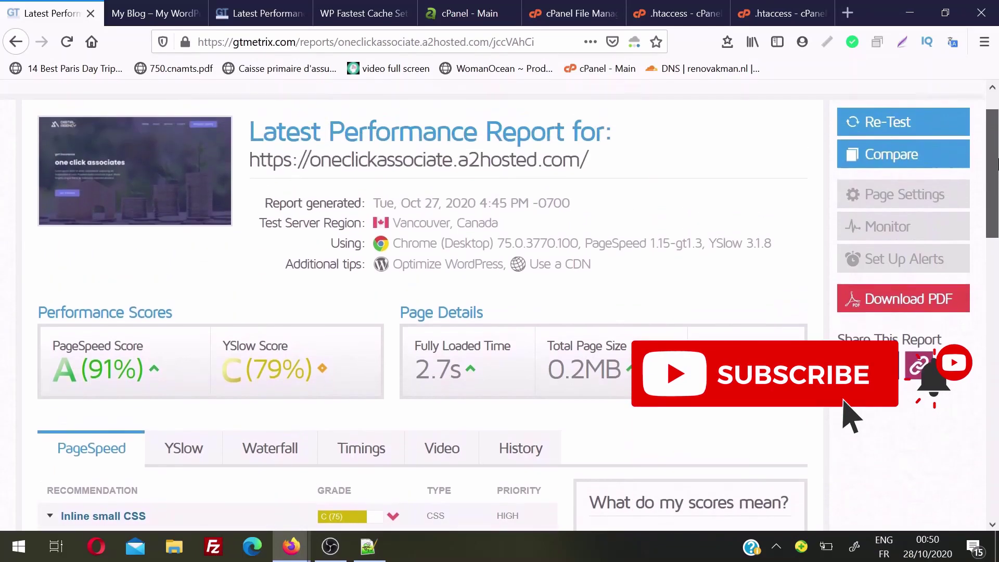